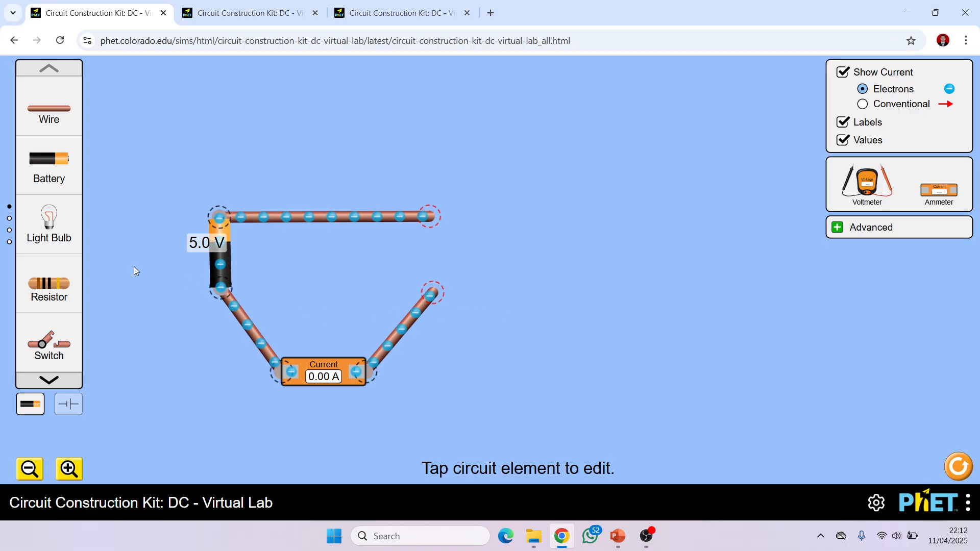
- Add a light bulb to the circuit and connect its terminals to the loose ends of the two wires
drag(56, 246, 473, 266)
drag(428, 218, 469, 259)
drag(442, 291, 508, 261)
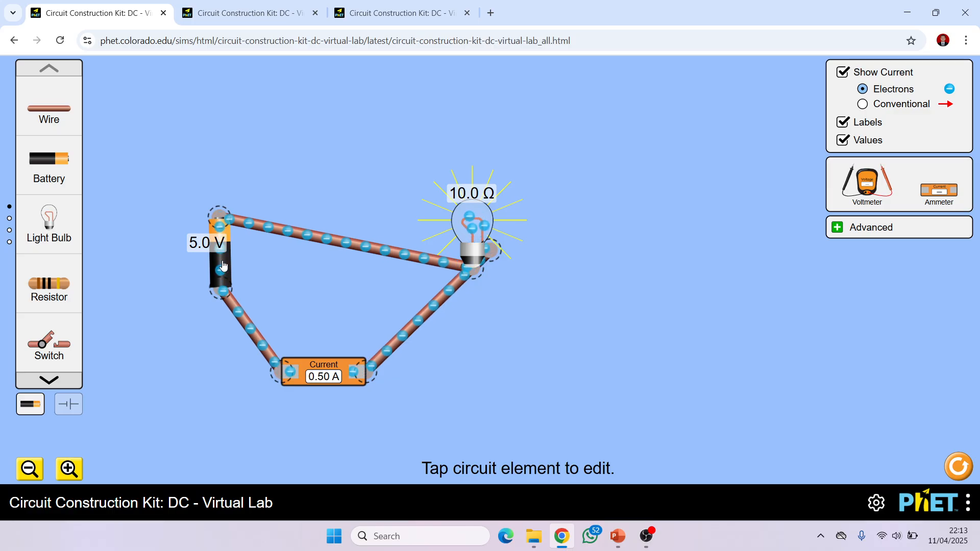
- Reduce the battery's voltage to 0 volts and delete the battery from the circuit
click(231, 275)
mouse_move(480, 464)
mouse_down()
mouse_move(577, 464)
mouse_move(466, 475)
mouse_up()
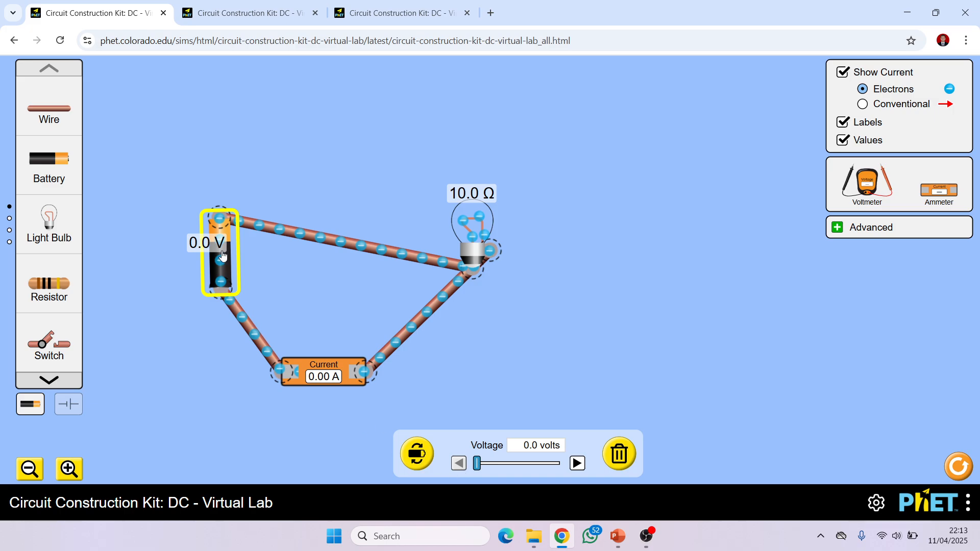
key(Delete)
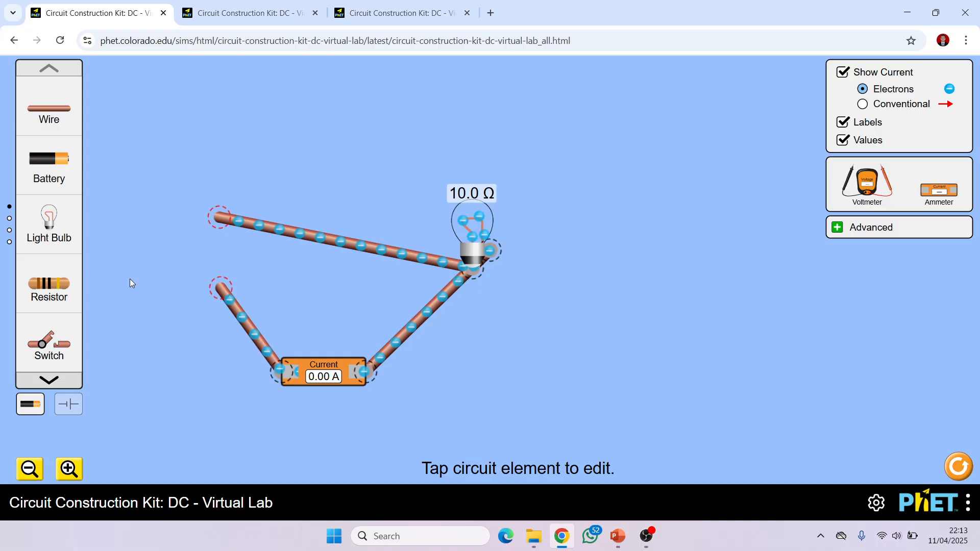
- Add a high-voltage battery upright and connect it between the two open wire ends
click(49, 380)
drag(54, 221, 183, 205)
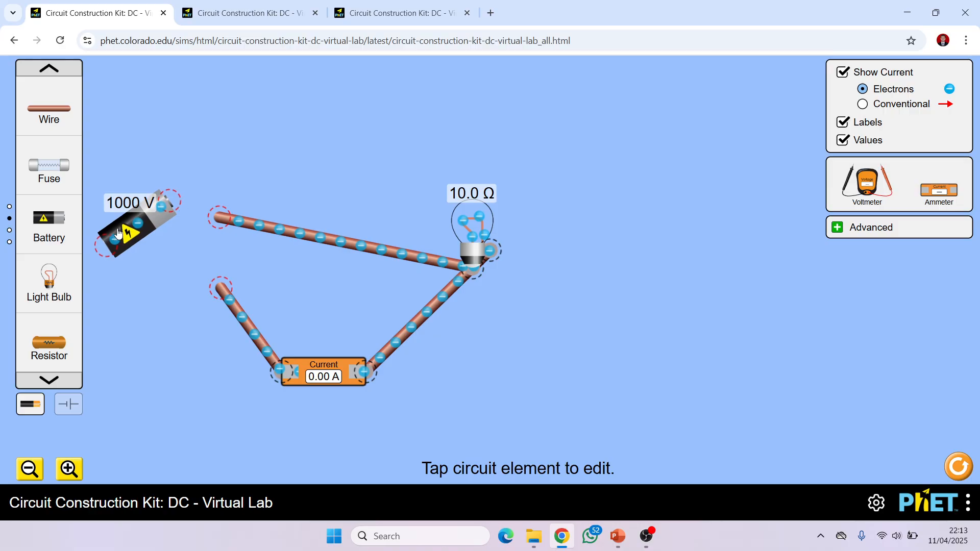
drag(109, 247, 174, 296)
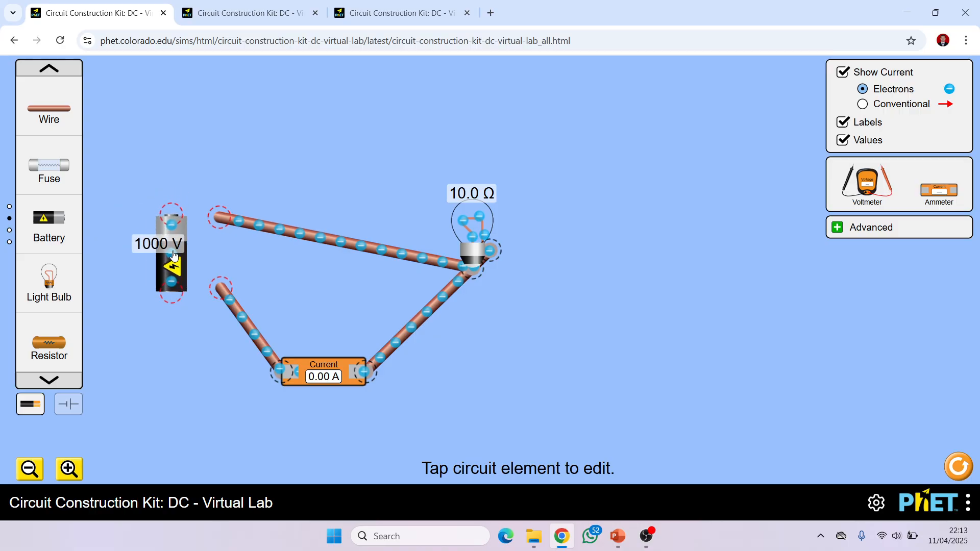
drag(174, 256, 220, 289)
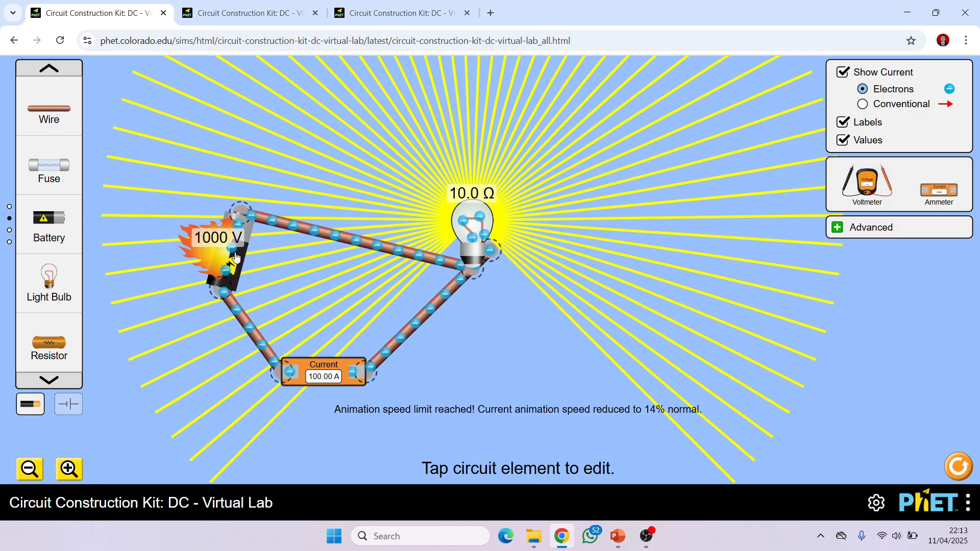
- Set the high-voltage battery to 100 volts and check Contoh Soal 3 on the PowerPoint slide
click(249, 243)
drag(478, 470, 475, 470)
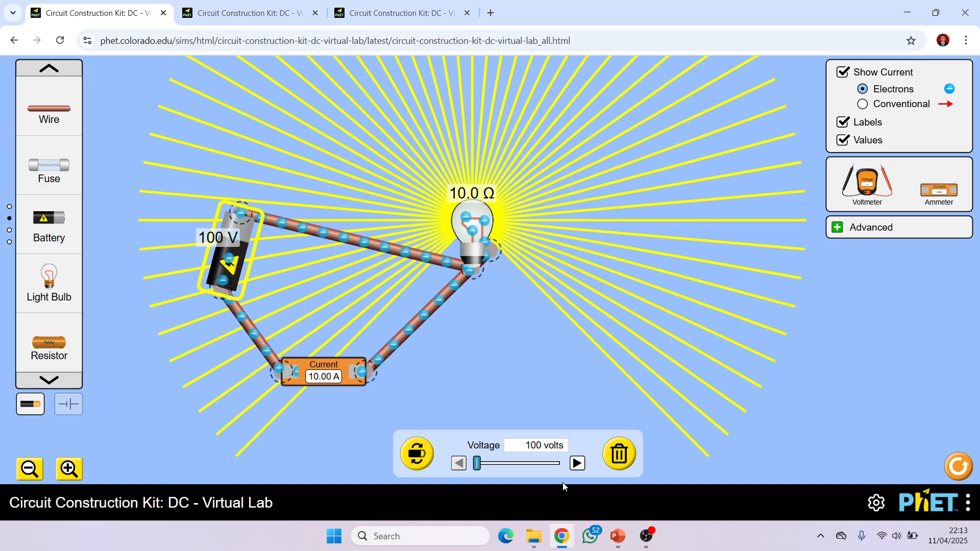
click(618, 536)
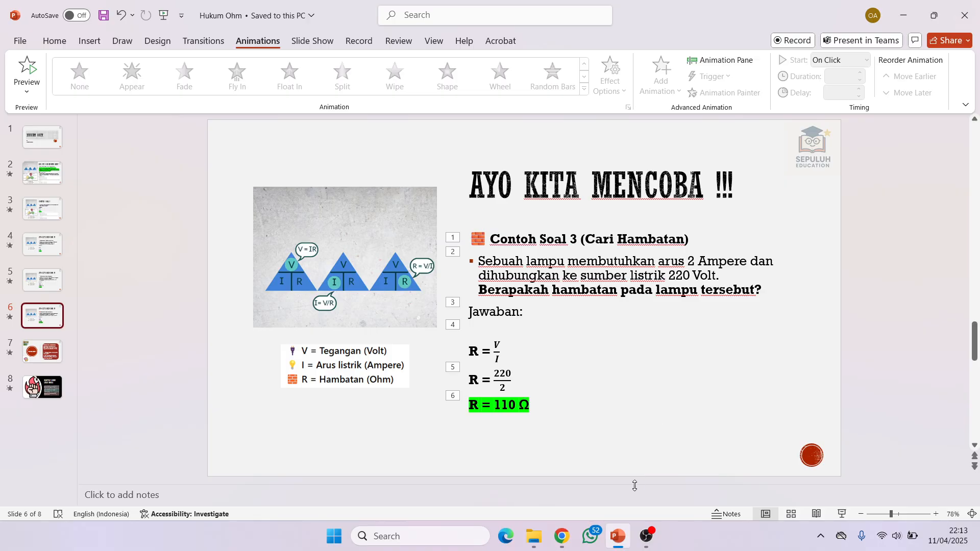
click(618, 537)
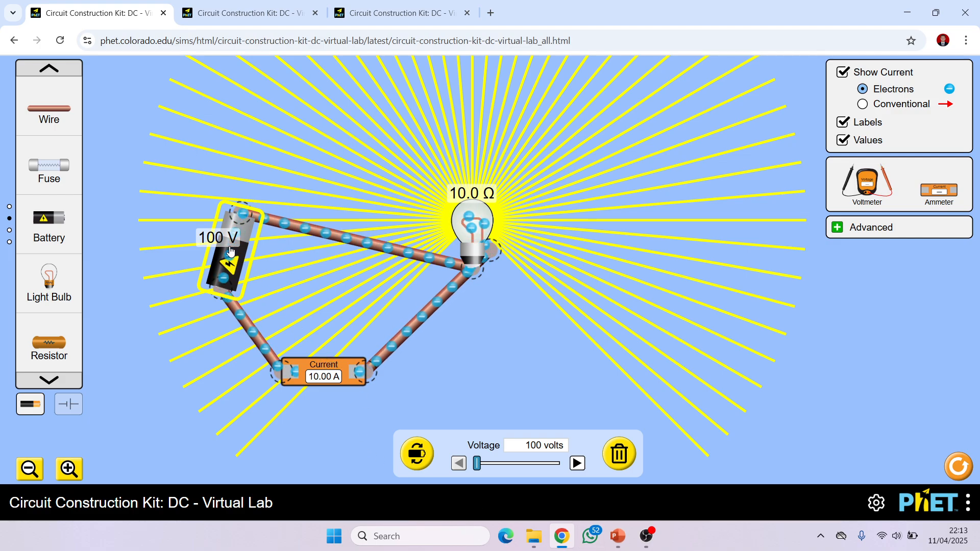
- Move the light bulb up so its upper wire runs nearly level, and delete the wire between the bulb and the ammeter
drag(475, 276, 444, 232)
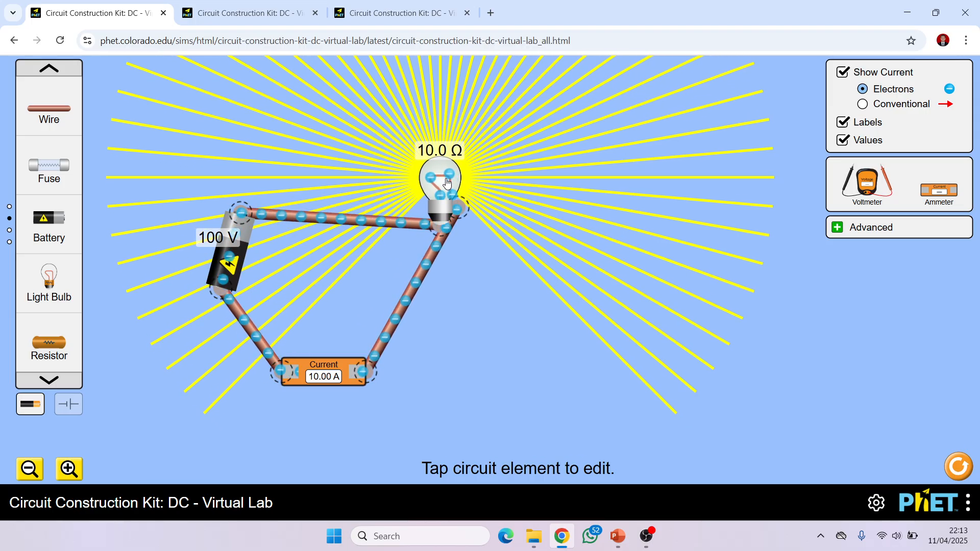
click(410, 296)
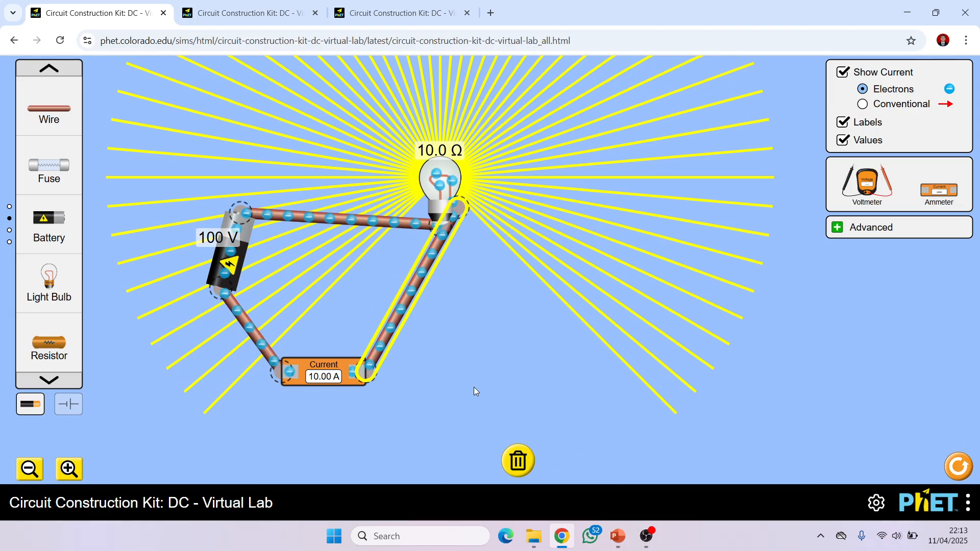
click(517, 462)
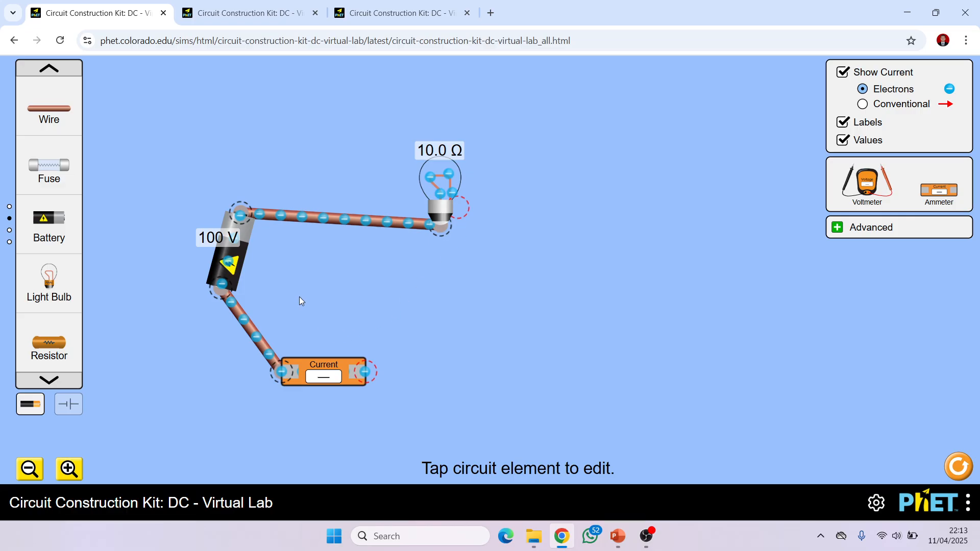
- Delete the wire between the battery and the ammeter, and straighten the battery to stand vertically
drag(225, 264, 203, 266)
click(213, 313)
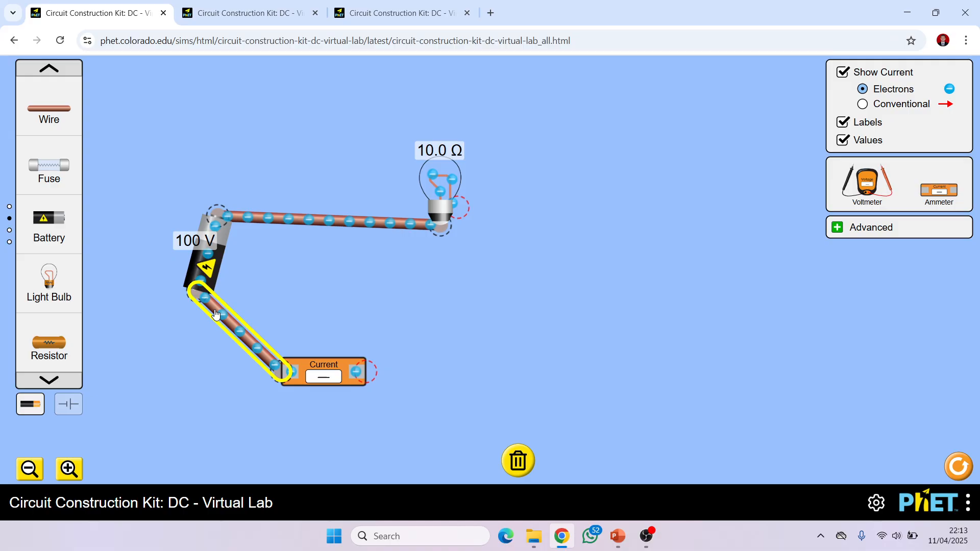
key(Delete)
drag(196, 292, 216, 301)
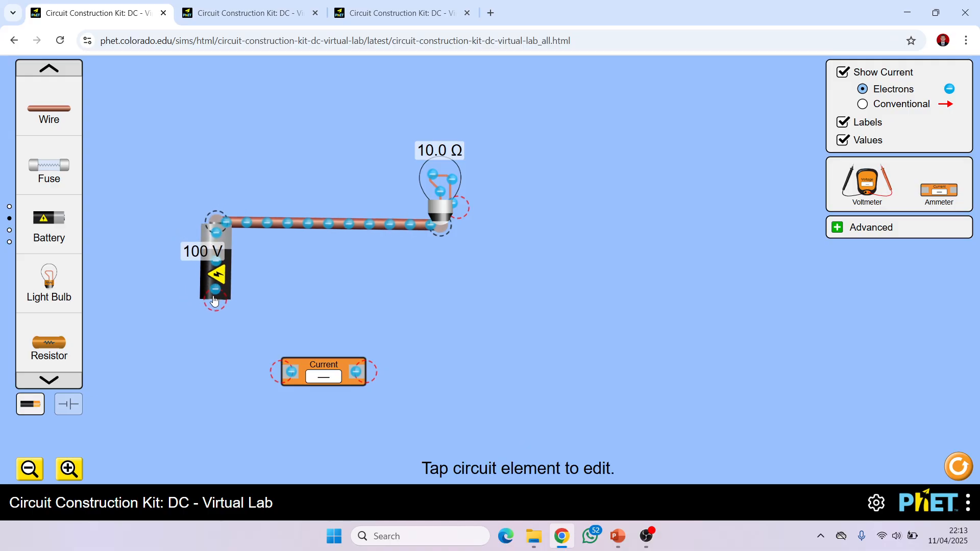
- Move the ammeter below the battery and close a rectangular loop with wires from battery to ammeter and from ammeter to bulb
drag(319, 372, 276, 377)
drag(66, 121, 247, 385)
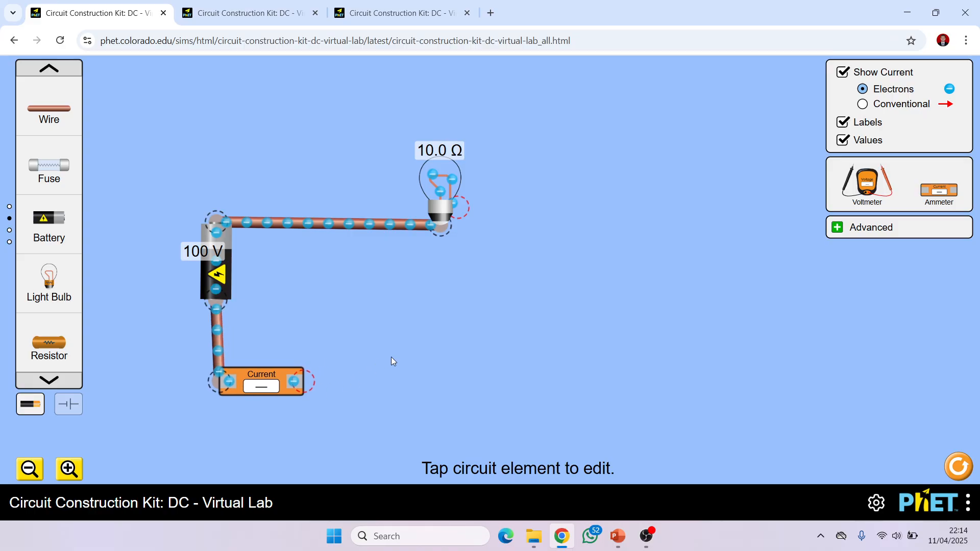
drag(62, 110, 467, 394)
drag(49, 123, 459, 386)
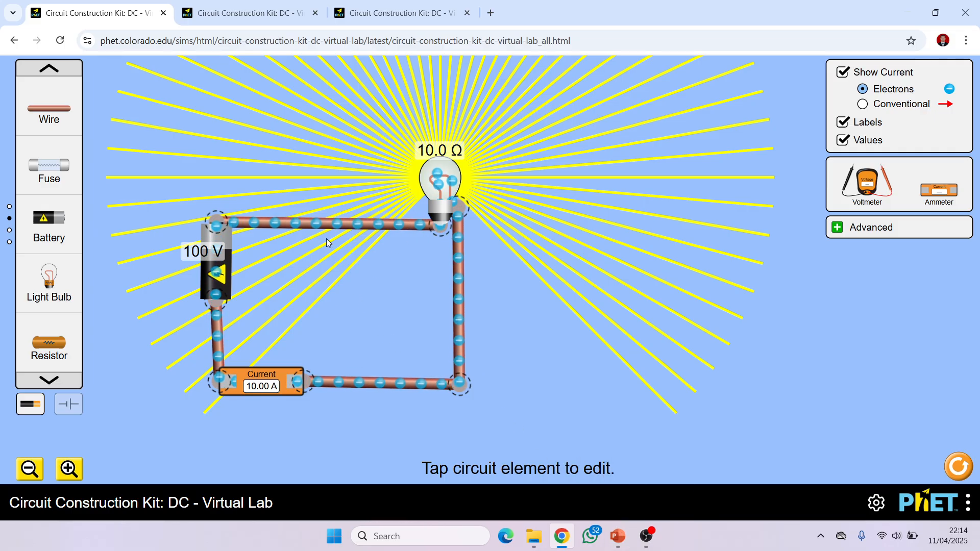
- Set the high-voltage battery to 220 volts
click(213, 269)
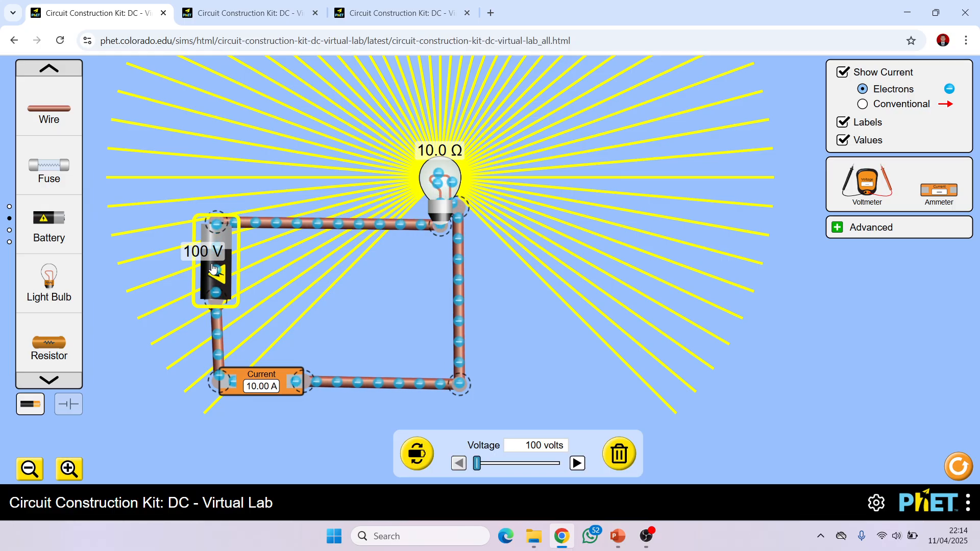
click(578, 464)
drag(577, 464, 578, 464)
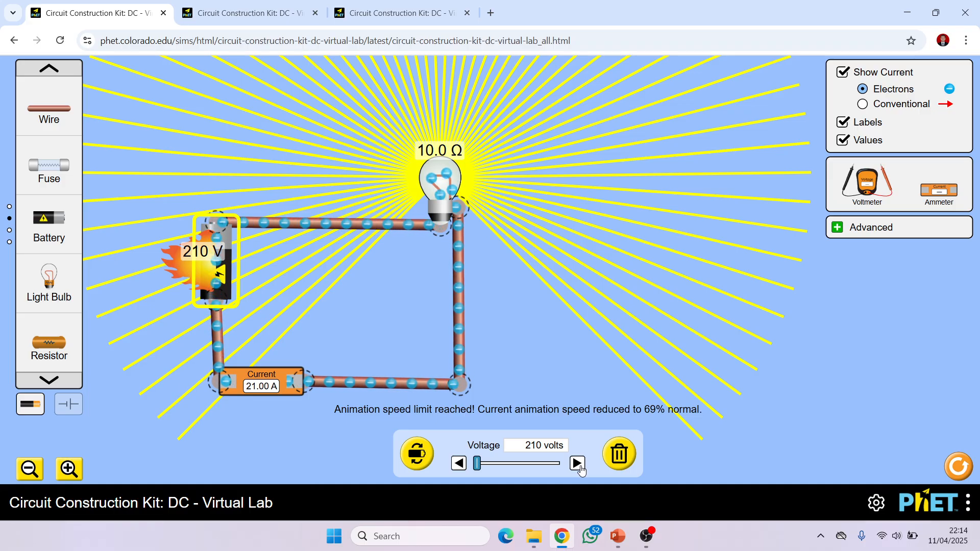
click(578, 464)
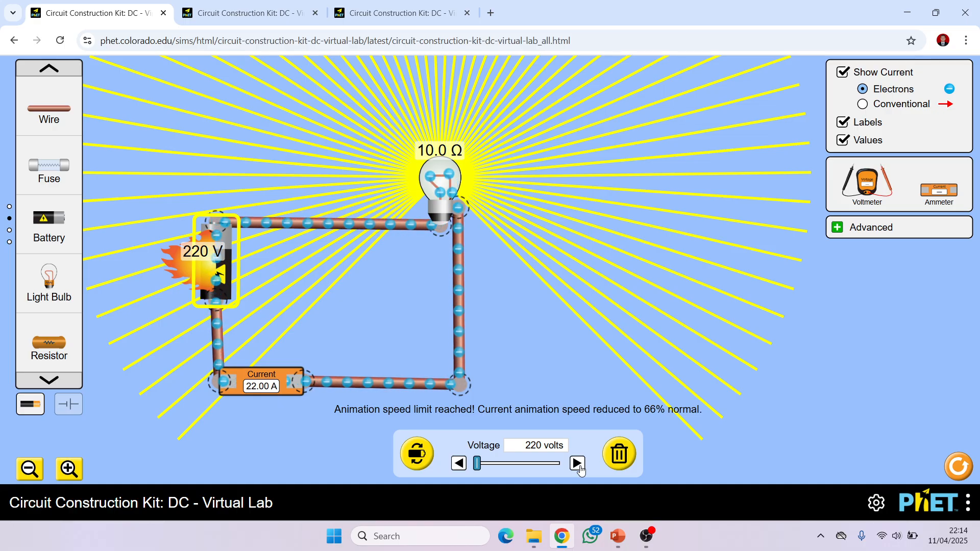
click(544, 360)
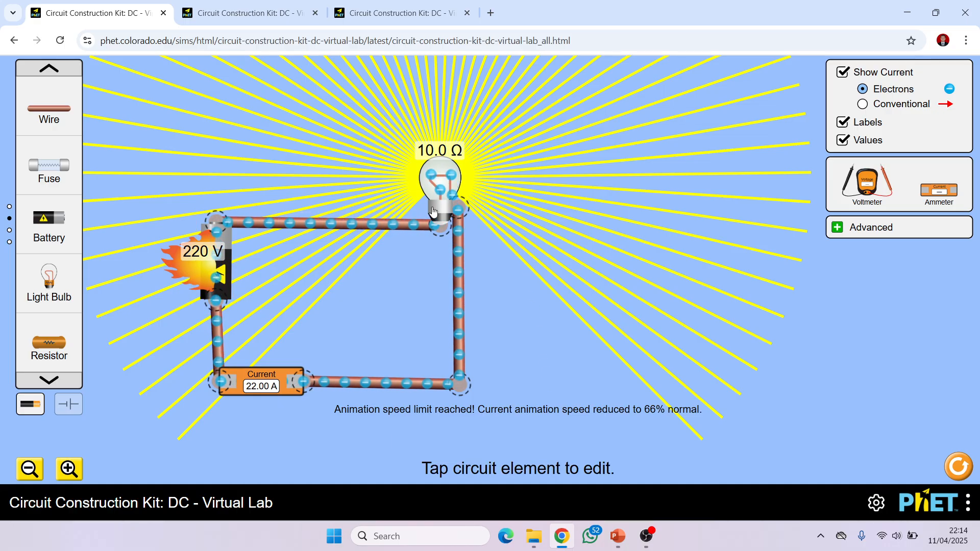
- Check Contoh Soal 3 on the PowerPoint slide and set the light bulb's resistance to 110 ohms
click(439, 187)
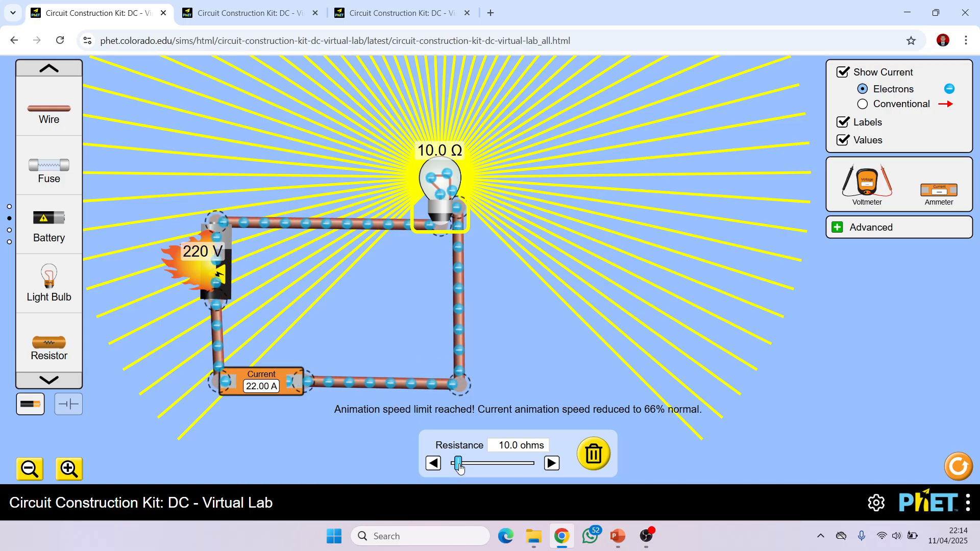
click(619, 536)
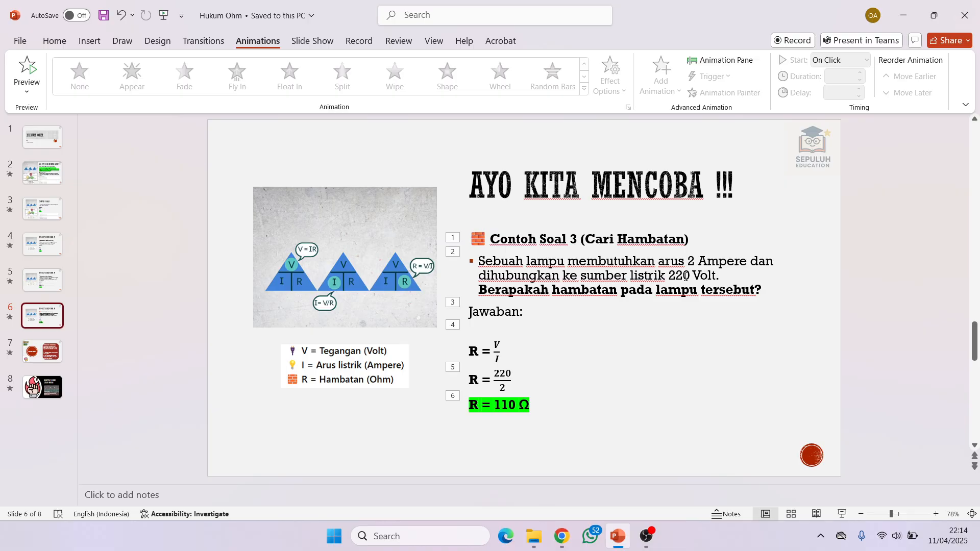
click(620, 539)
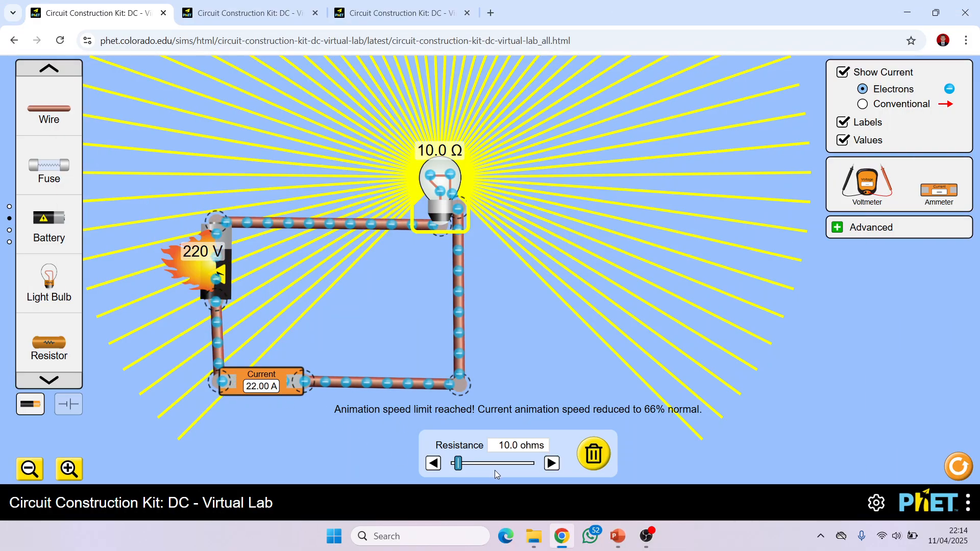
drag(463, 469, 518, 471)
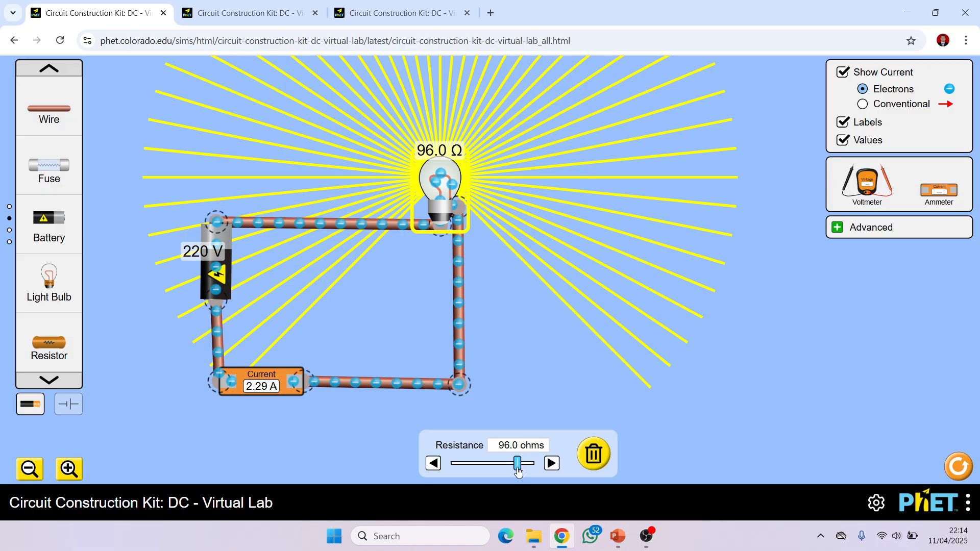
click(552, 464)
click(552, 463)
click(552, 464)
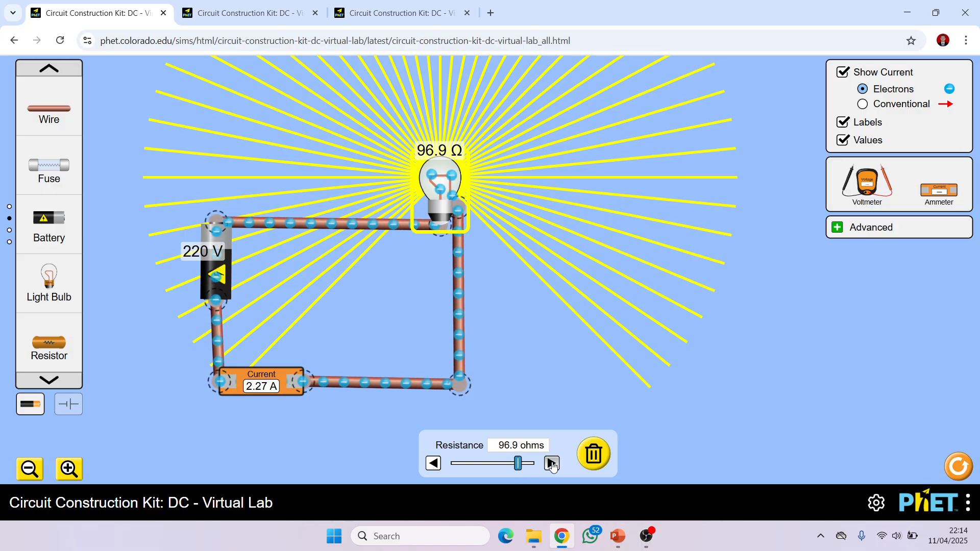
click(552, 464)
click(552, 464)
click(552, 464)
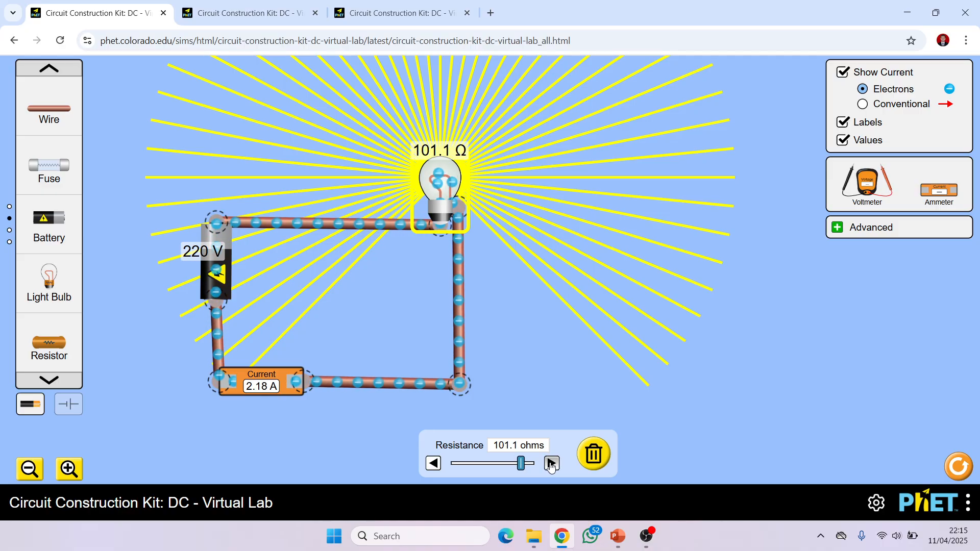
click(552, 463)
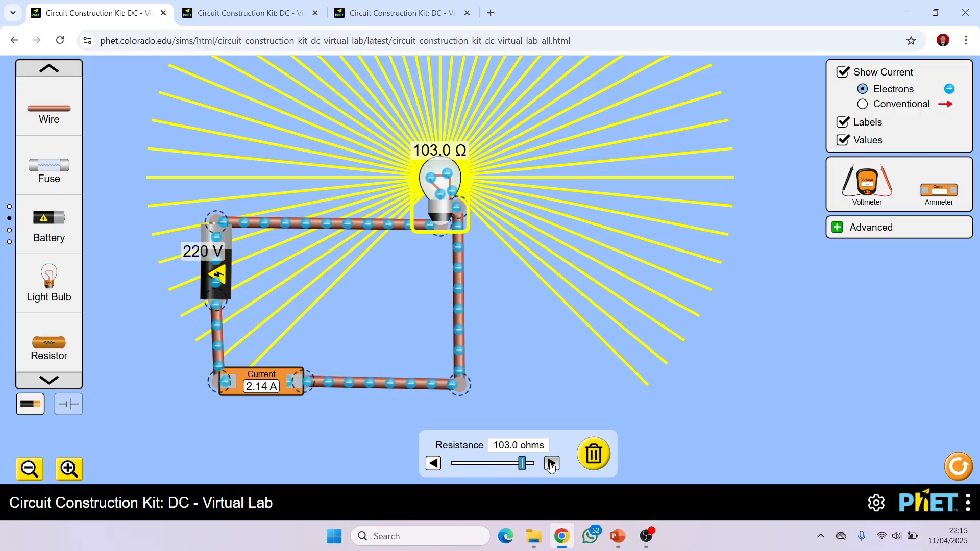
click(551, 463)
click(551, 463)
click(551, 464)
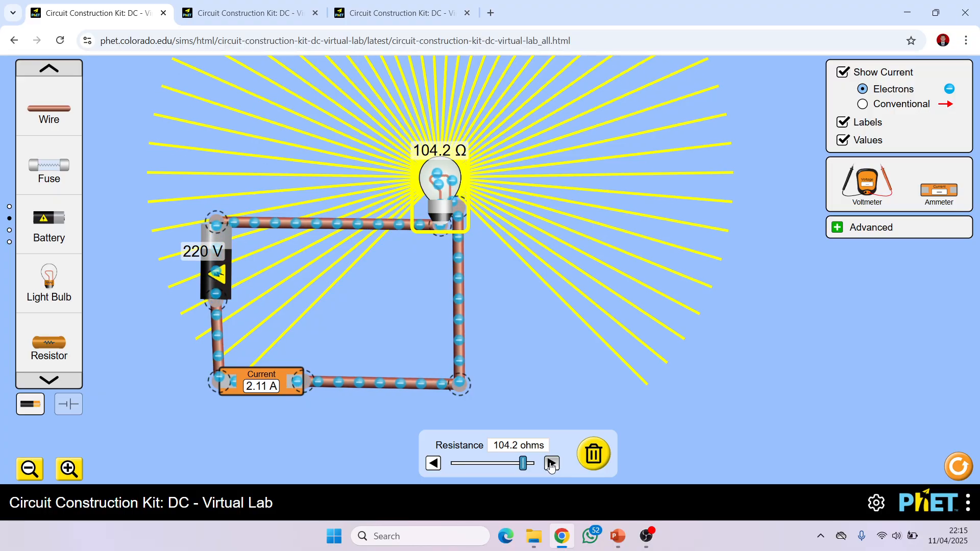
click(552, 464)
click(551, 463)
click(552, 464)
click(551, 464)
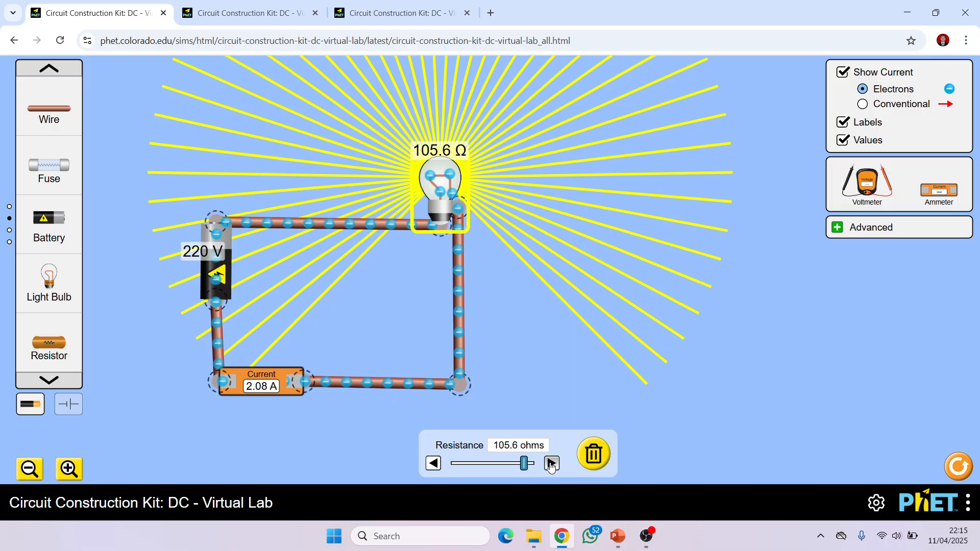
click(552, 463)
click(551, 463)
click(552, 463)
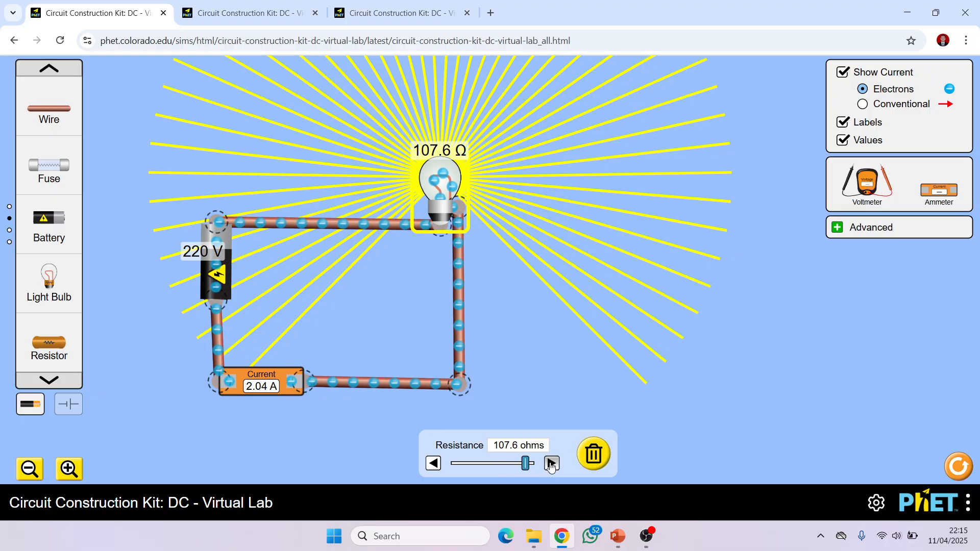
click(551, 463)
click(551, 463)
click(552, 464)
click(551, 464)
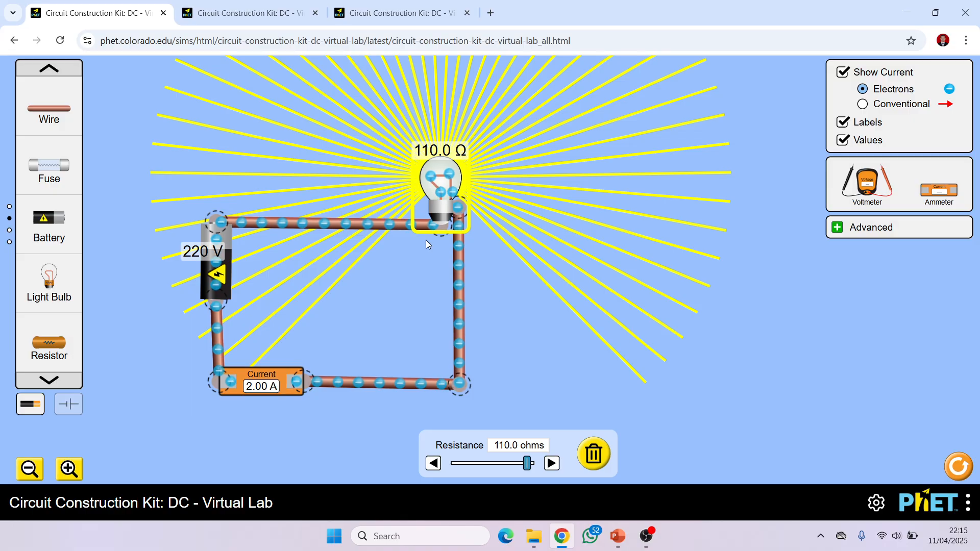
click(488, 305)
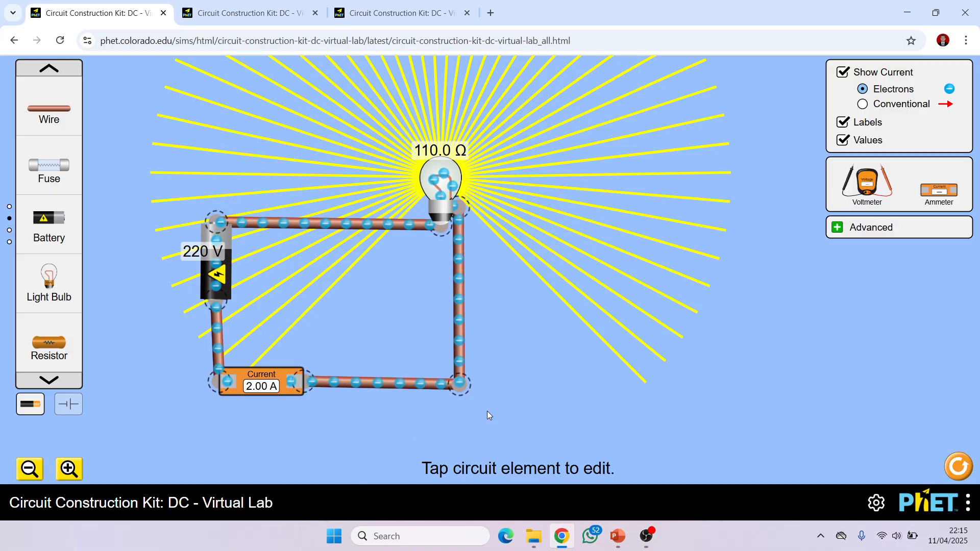
- Compare the circuit with the Contoh Soal 3 answer in PowerPoint and reopen the light bulb's resistance setting
click(610, 545)
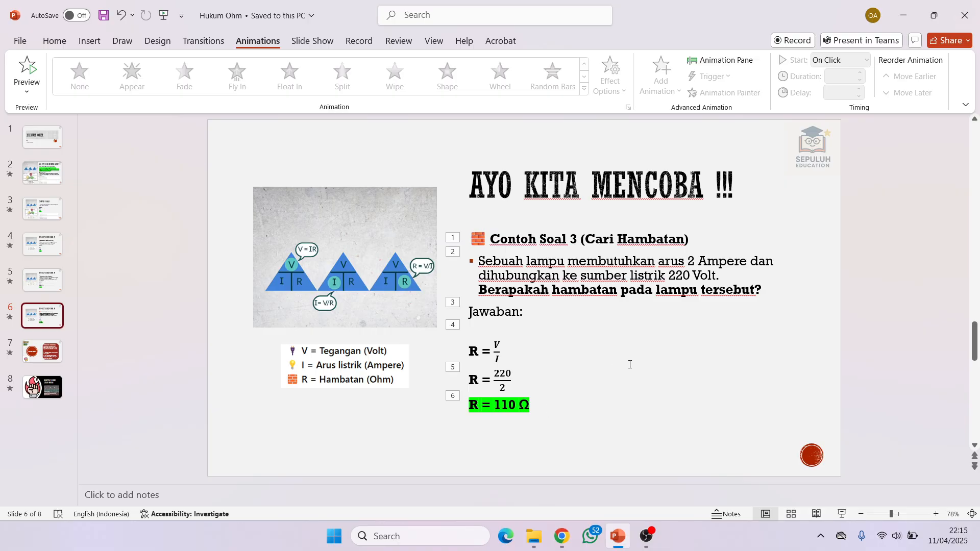
click(617, 545)
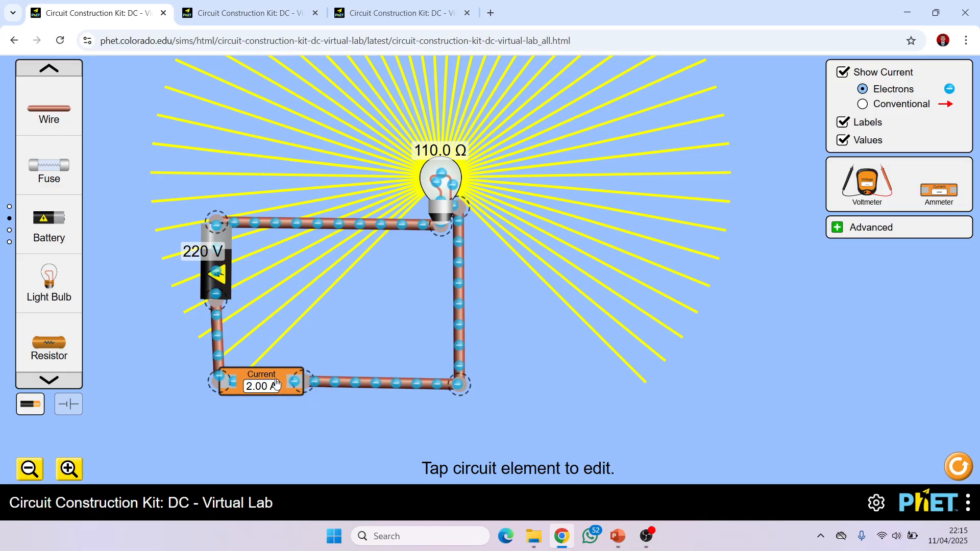
click(446, 202)
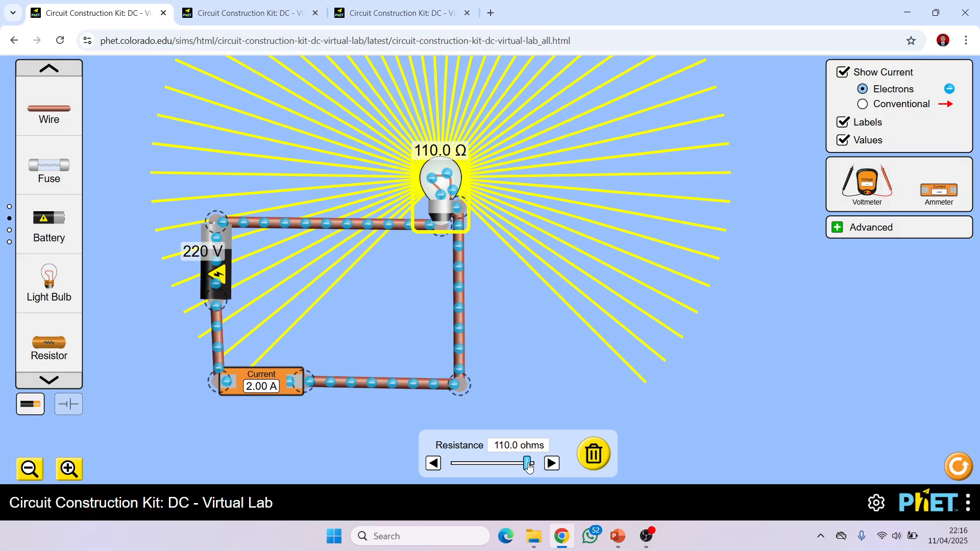
- Lower the light bulb's resistance to 42 ohms and review the Ohm's law statement on slide 2 in PowerPoint
drag(529, 466, 481, 490)
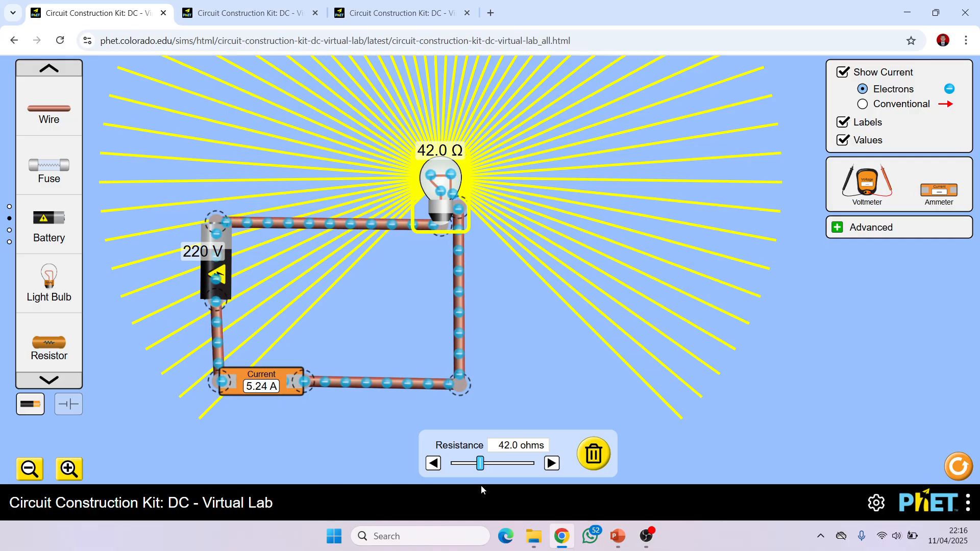
click(617, 536)
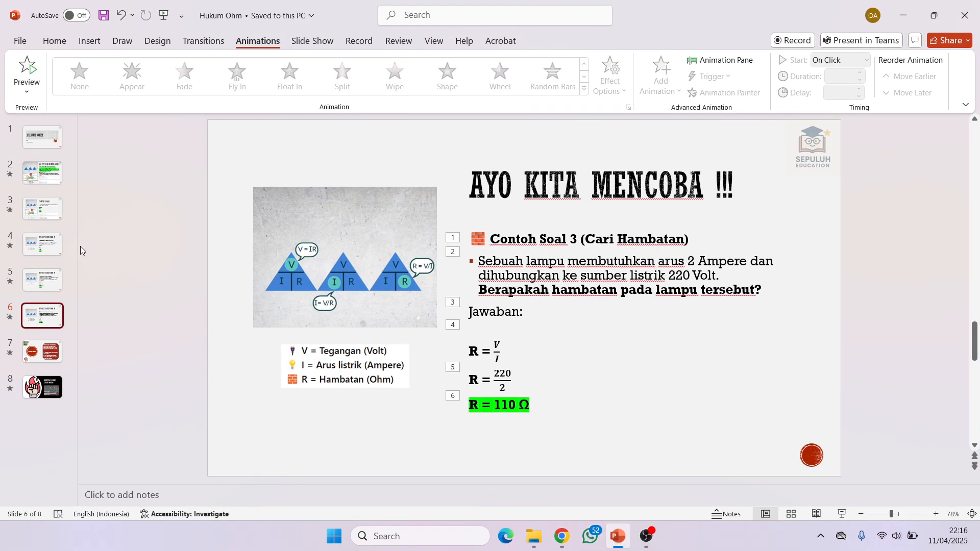
click(46, 179)
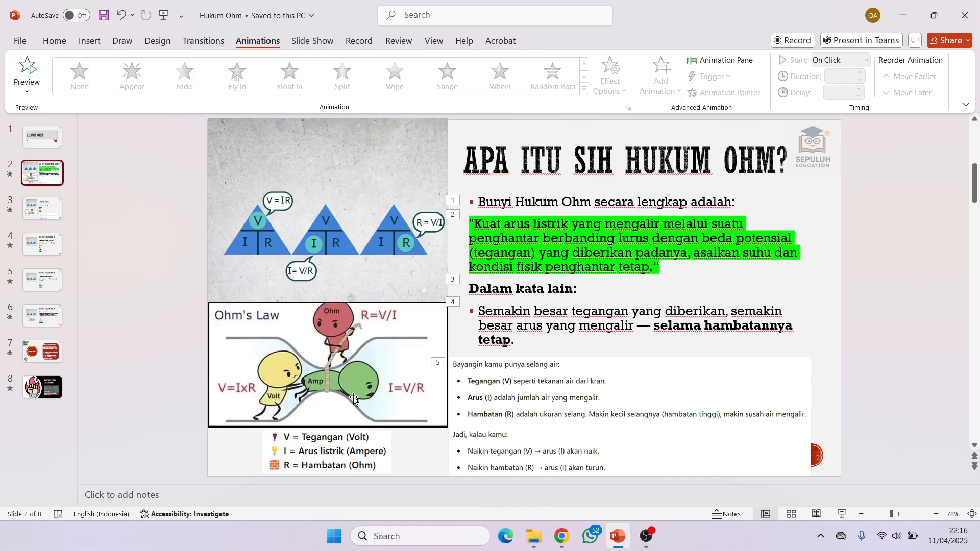
- Switch back to the circuit simulation in Chrome, lower the light bulb's resistance to 23 ohms and raise it to 106 ohms
click(562, 537)
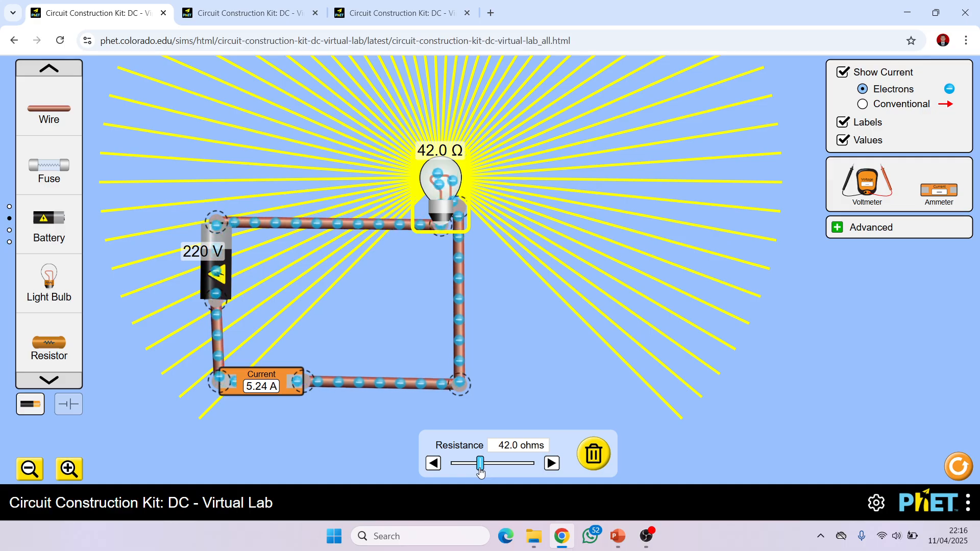
drag(480, 472, 469, 475)
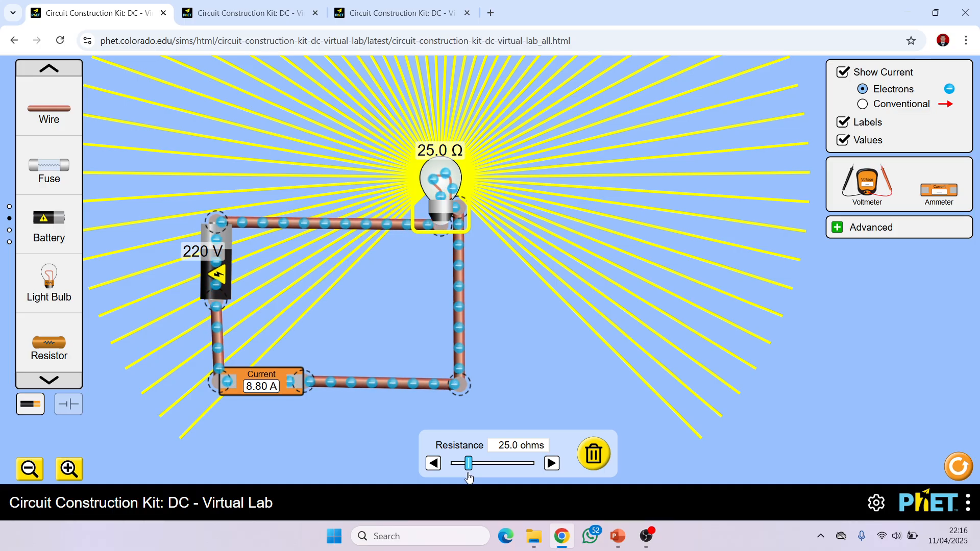
drag(469, 475, 467, 476)
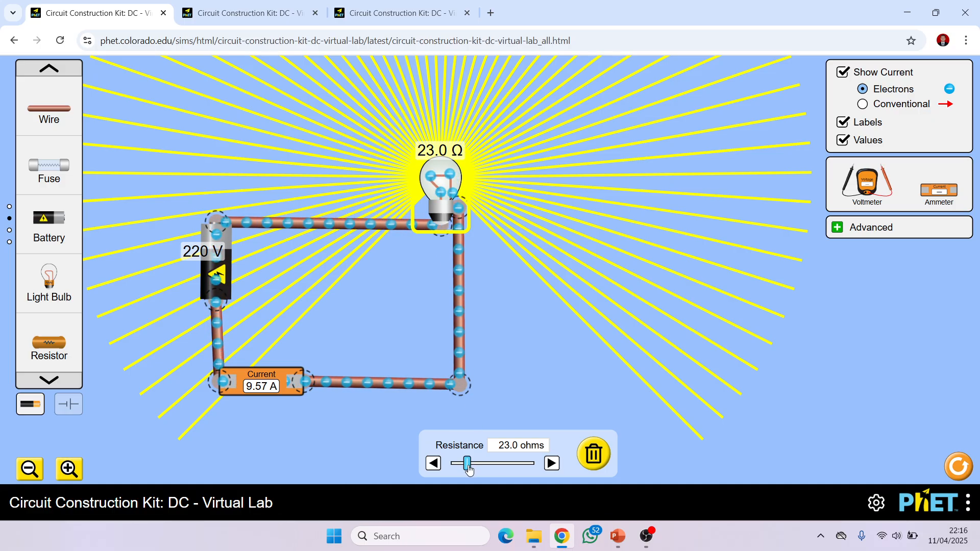
drag(468, 467, 522, 476)
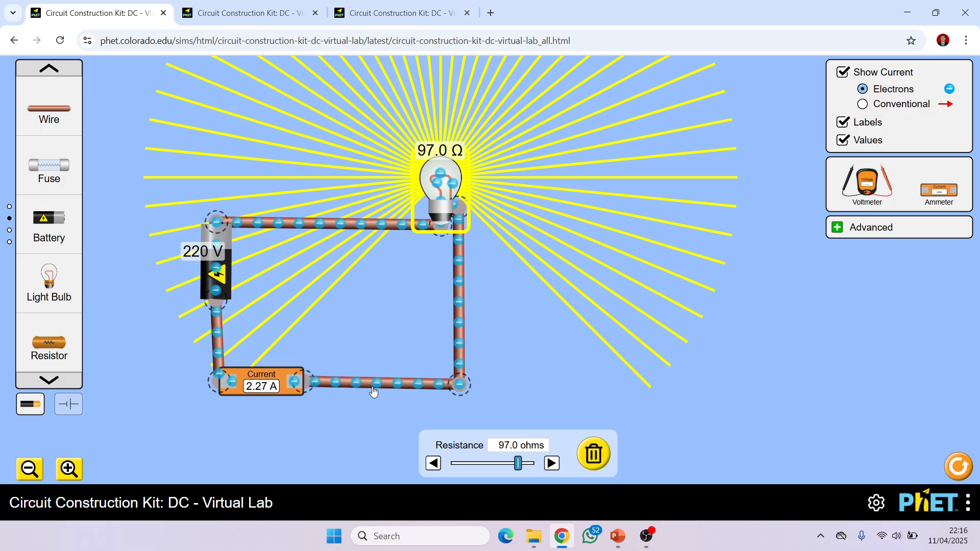
drag(518, 466, 526, 469)
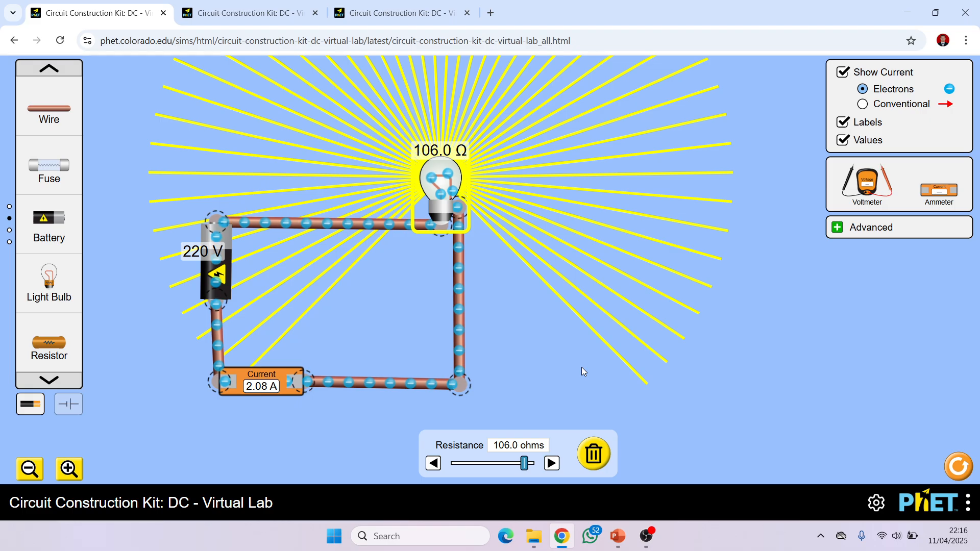